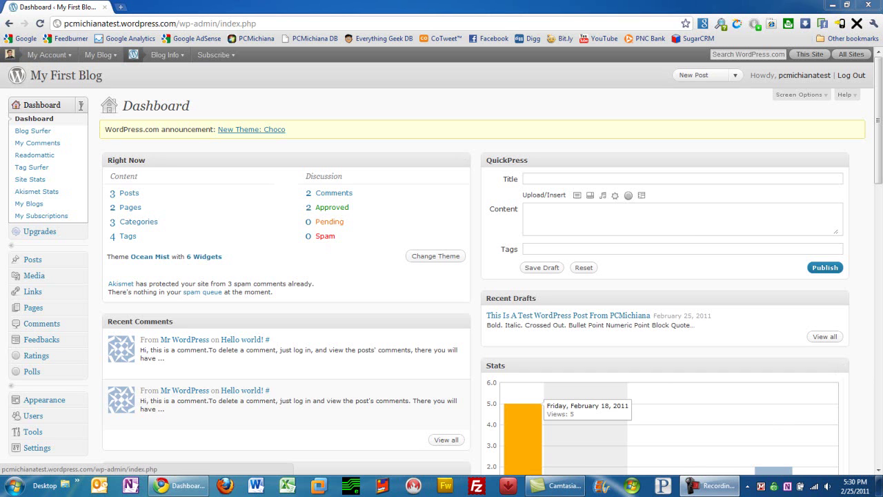
- From the Posts list, open the draft 'This Is A Test WordPress Post From PCMichiana' and select its title
{"action": "left_click", "coordinate": [81, 107]}
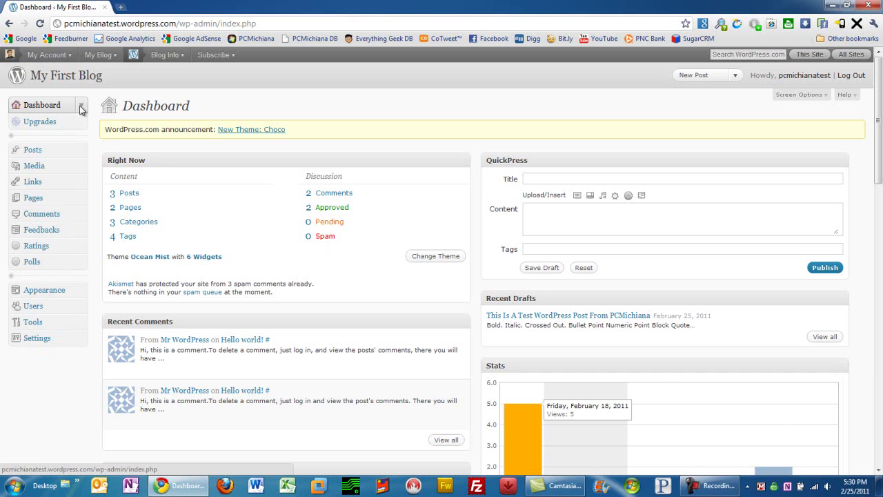
{"action": "left_click", "coordinate": [81, 149]}
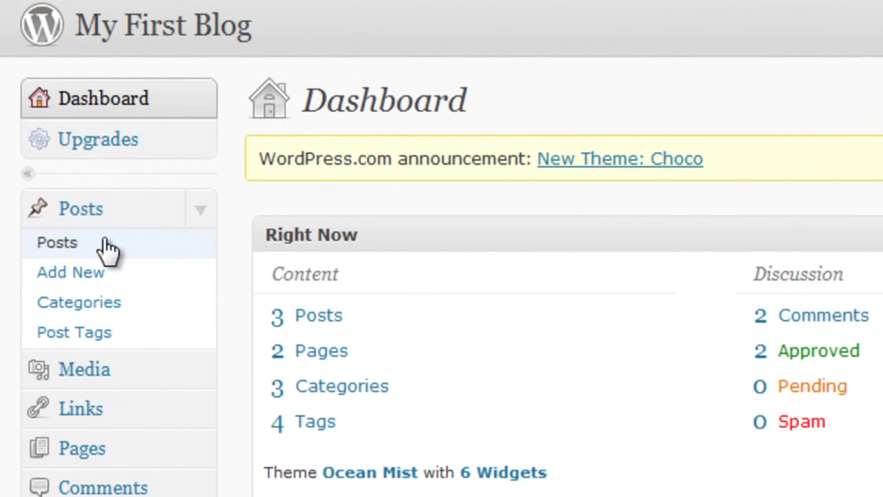
{"action": "left_click", "coordinate": [107, 249]}
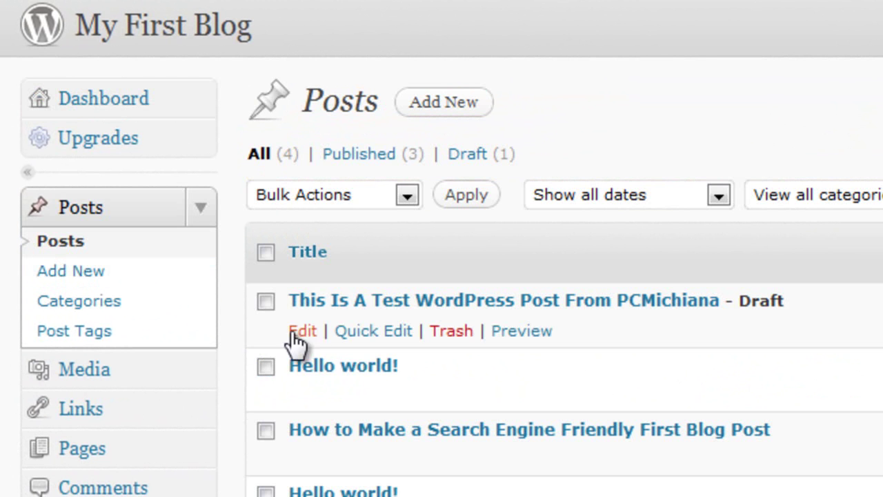
{"action": "left_click", "coordinate": [305, 327]}
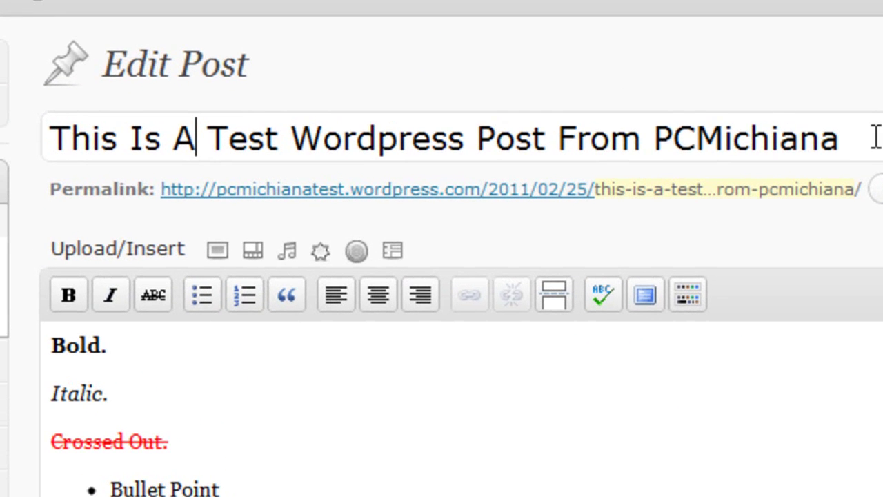
{"action": "left_click_drag", "start_coordinate": [458, 72], "coordinate": [126, 82]}
{"action": "left_click_drag", "start_coordinate": [241, 154], "coordinate": [865, 156]}
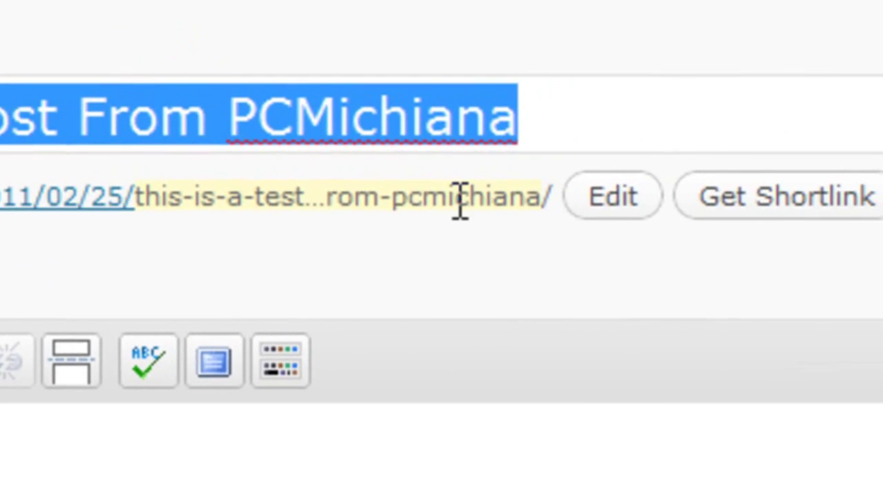
- Open the slug this-is-a-test-wordpress-post for editing, then return the cursor to the body after 'Bold.'
{"action": "left_click", "coordinate": [802, 191]}
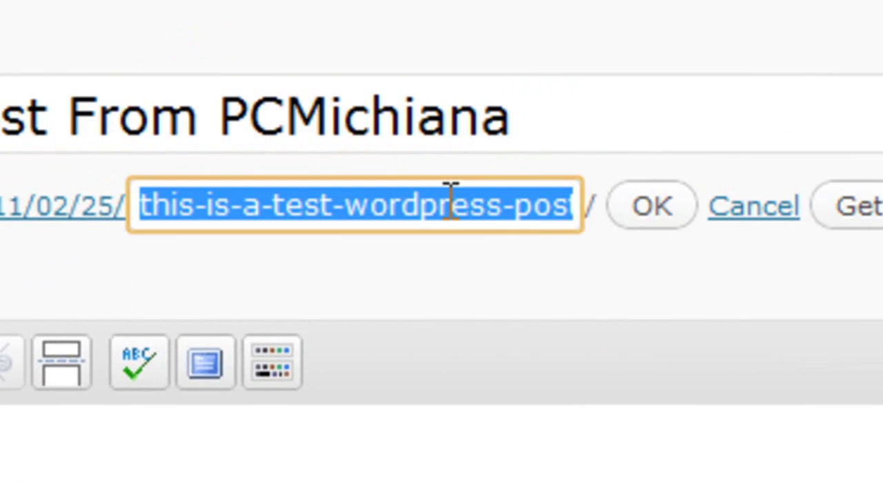
{"action": "left_click", "coordinate": [274, 207]}
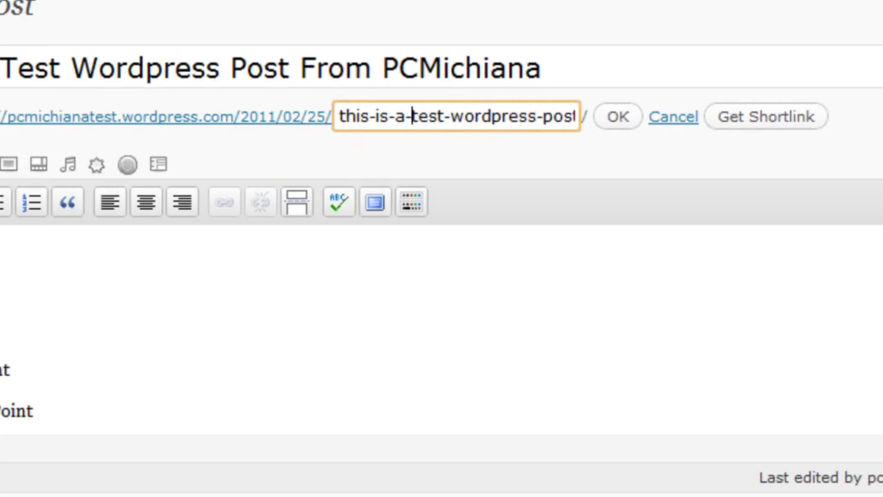
{"action": "left_click", "coordinate": [82, 198]}
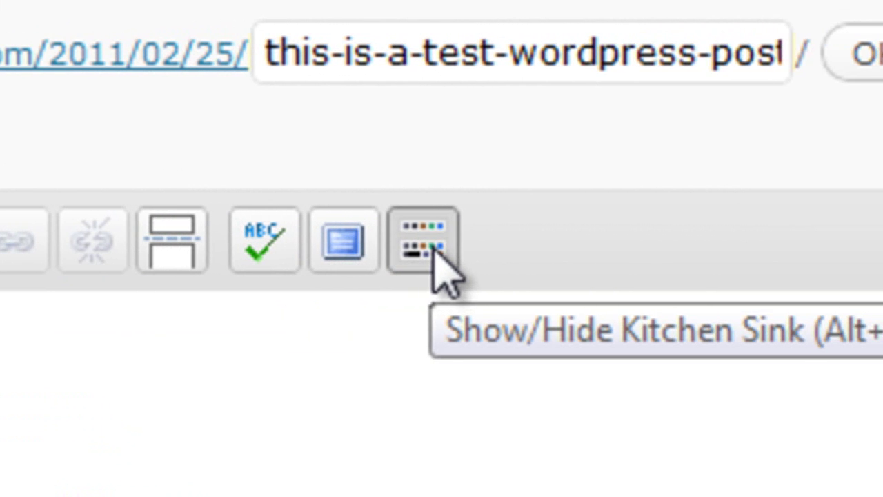
- Show the Kitchen Sink row and browse the Paragraph formats and text colour palette without changing anything
{"action": "left_click", "coordinate": [435, 253]}
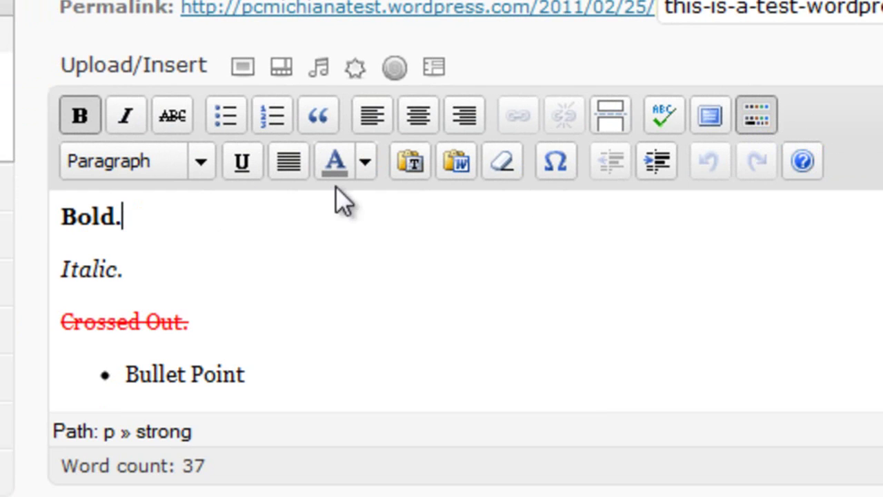
{"action": "left_click", "coordinate": [201, 164]}
{"action": "left_click_drag", "start_coordinate": [280, 224], "coordinate": [271, 370]}
{"action": "left_click_drag", "start_coordinate": [269, 336], "coordinate": [270, 268]}
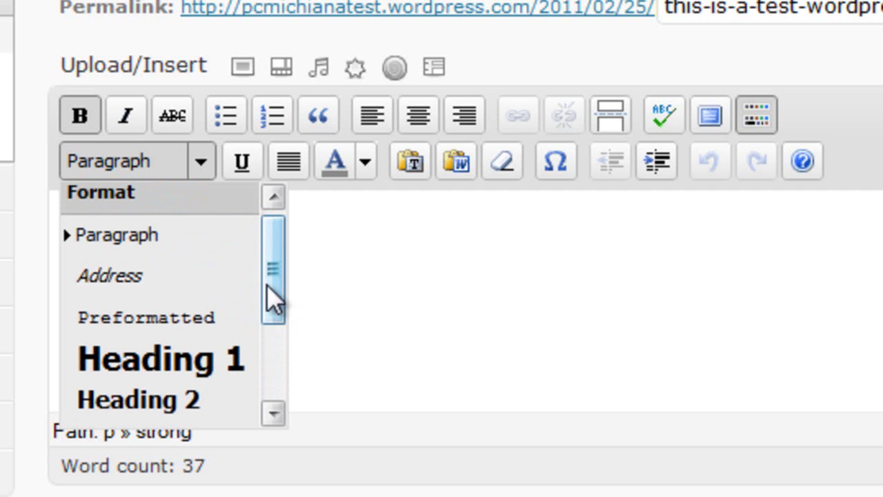
{"action": "left_click_drag", "start_coordinate": [273, 282], "coordinate": [276, 349]}
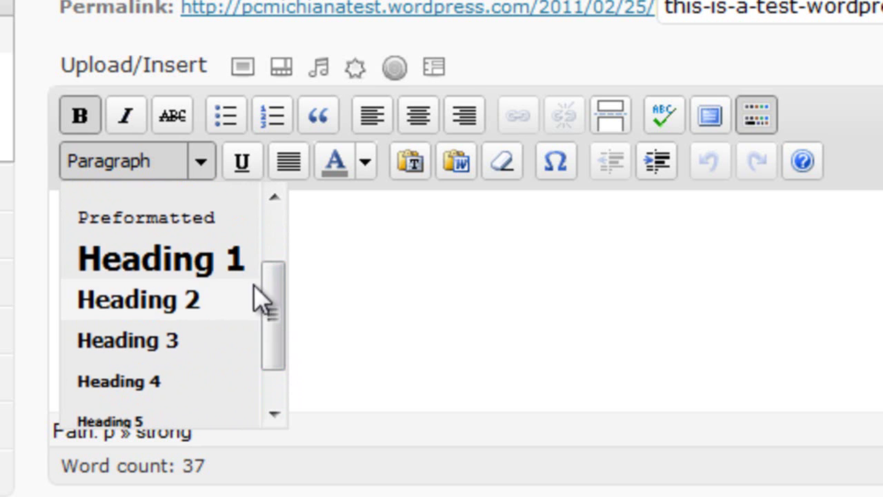
{"action": "left_click", "coordinate": [199, 172]}
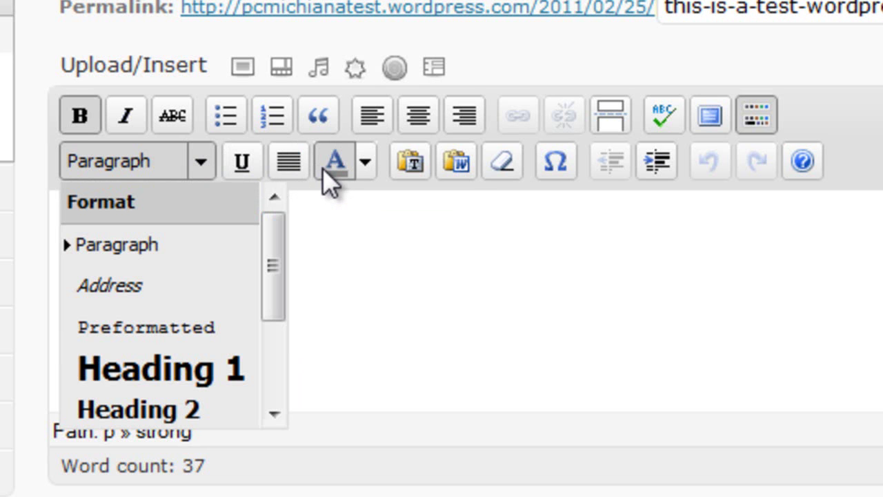
{"action": "left_click", "coordinate": [365, 169]}
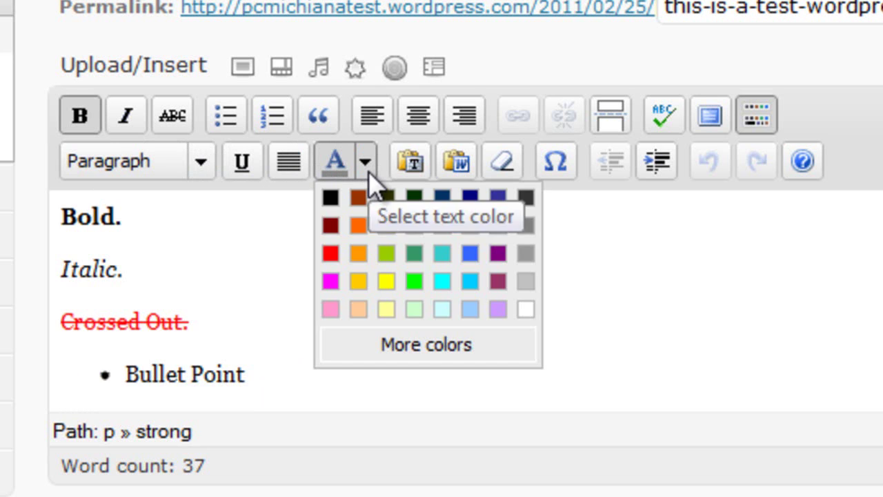
{"action": "left_click", "coordinate": [373, 172]}
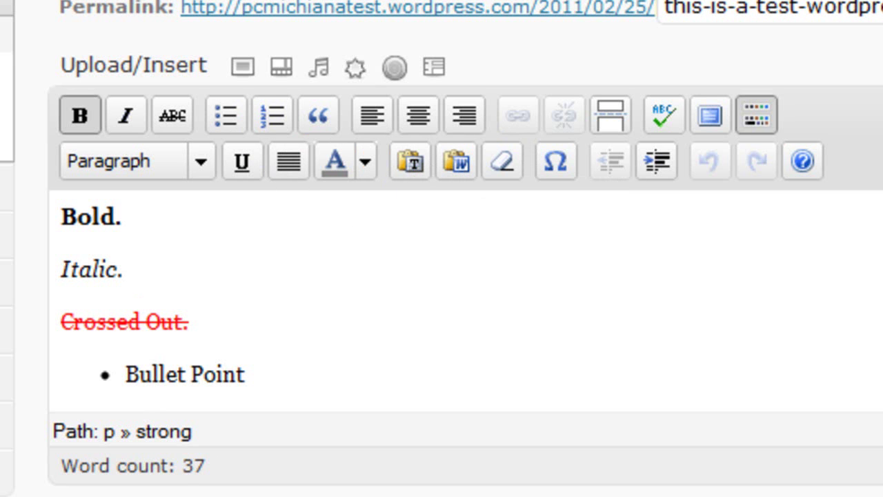
{"action": "key", "text": "Down"}
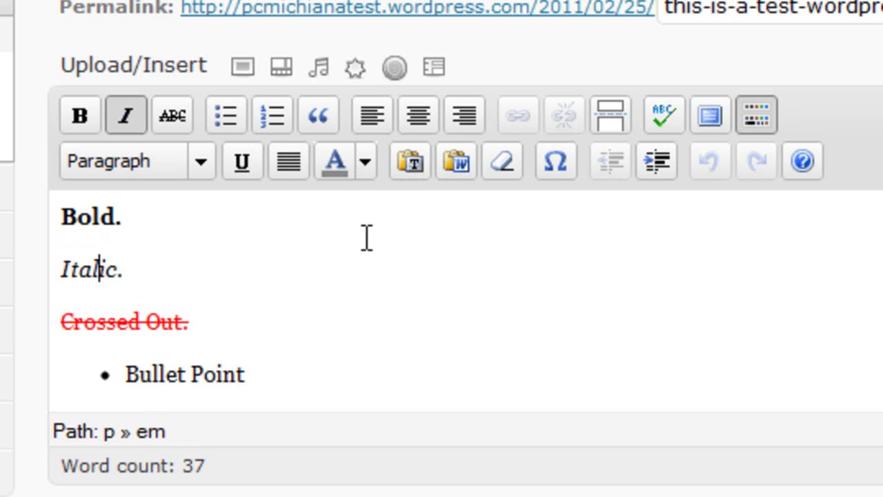
{"action": "key", "text": "Down"}
{"action": "key", "text": "Up"}
{"action": "key", "text": "Down"}
{"action": "key", "text": "Down"}
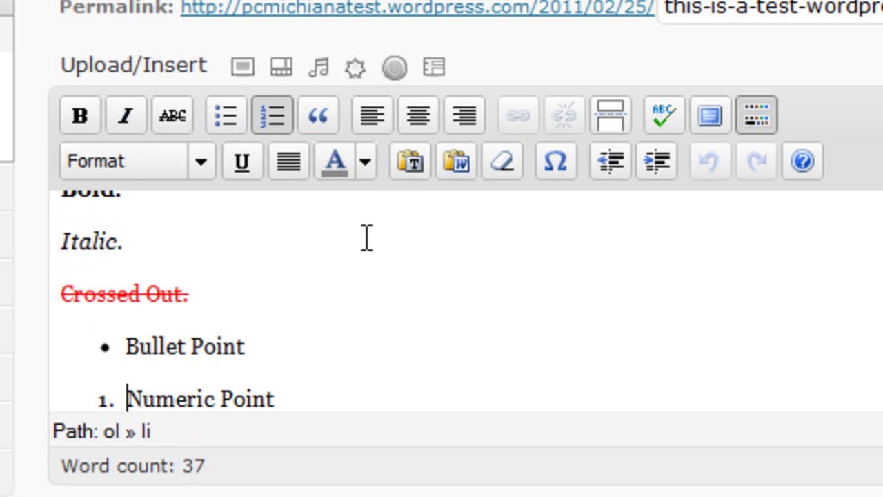
{"action": "key", "text": "Down"}
{"action": "key", "text": "Down"}
{"action": "key", "text": "Up"}
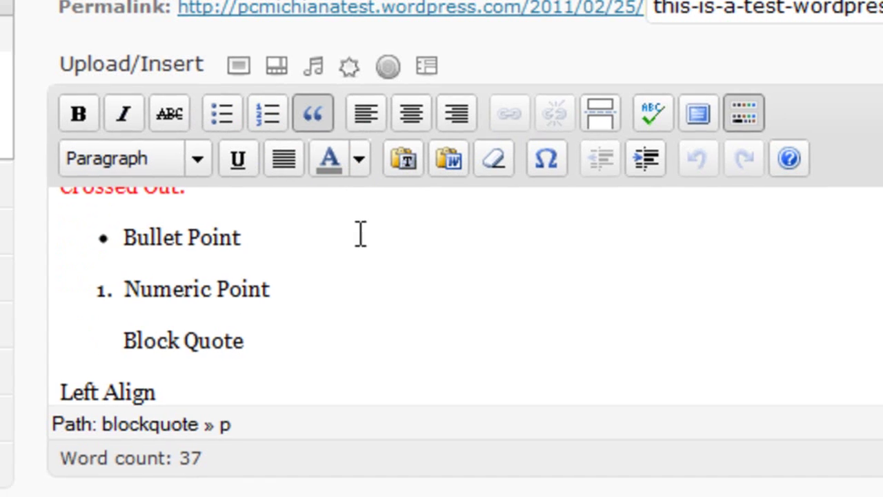
{"action": "key", "text": "Down"}
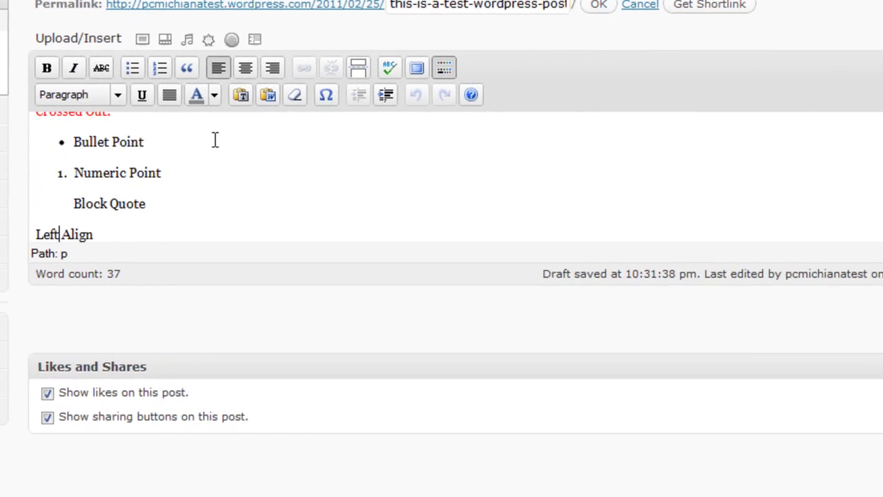
{"action": "key", "text": "Down"}
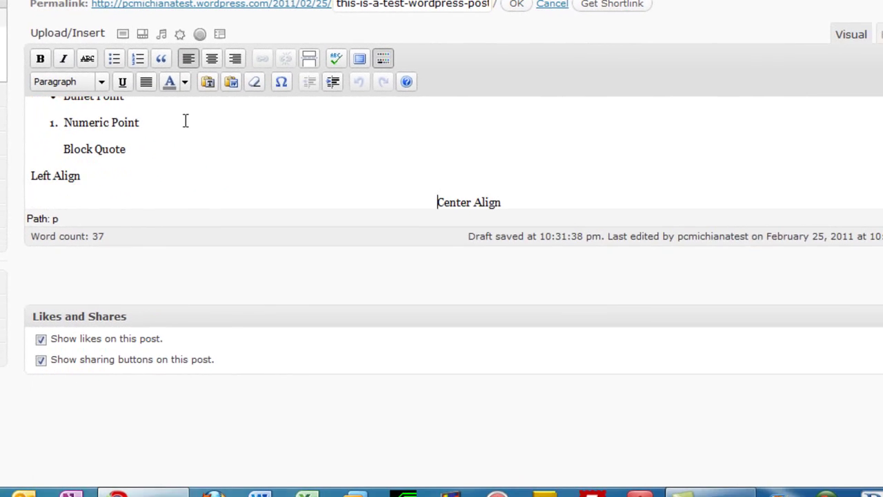
{"action": "key", "text": "Down"}
{"action": "key", "text": "Up"}
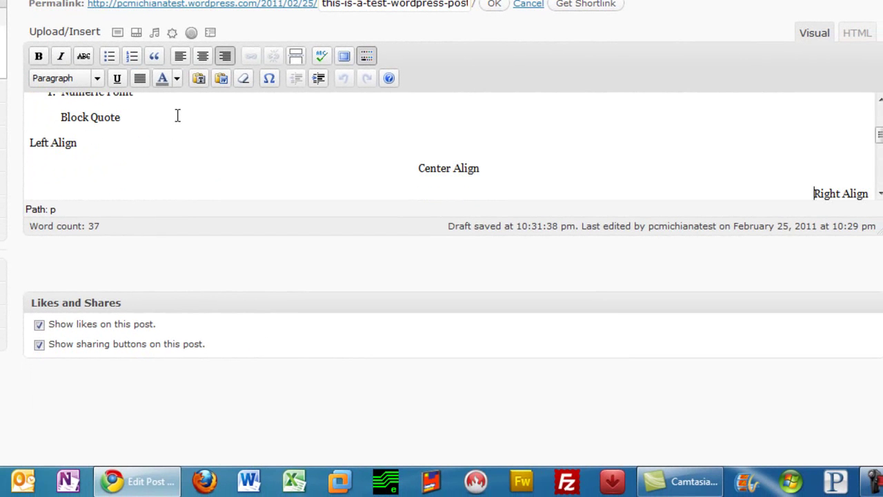
{"action": "key", "text": "Down"}
{"action": "key", "text": "Down"}
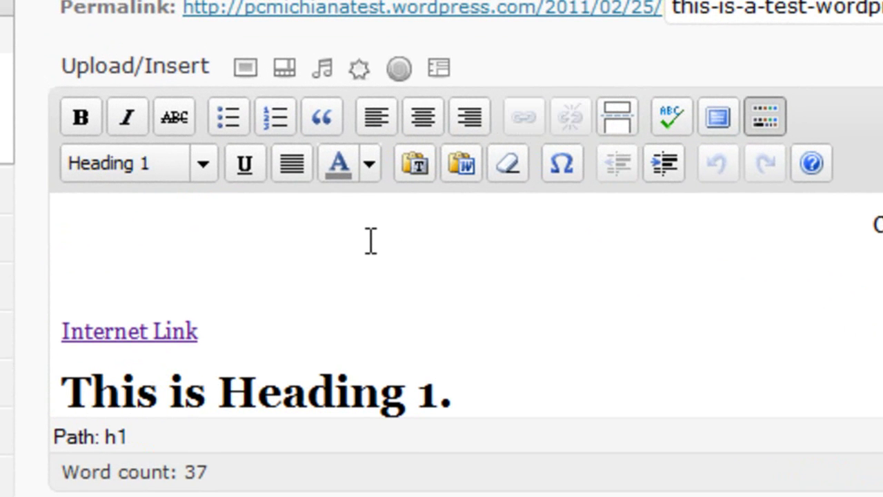
{"action": "key", "text": "Down"}
{"action": "key", "text": "Down"}
{"action": "key", "text": "Down"}
{"action": "key", "text": "Down"}
{"action": "key", "text": "Down"}
{"action": "key", "text": "Down"}
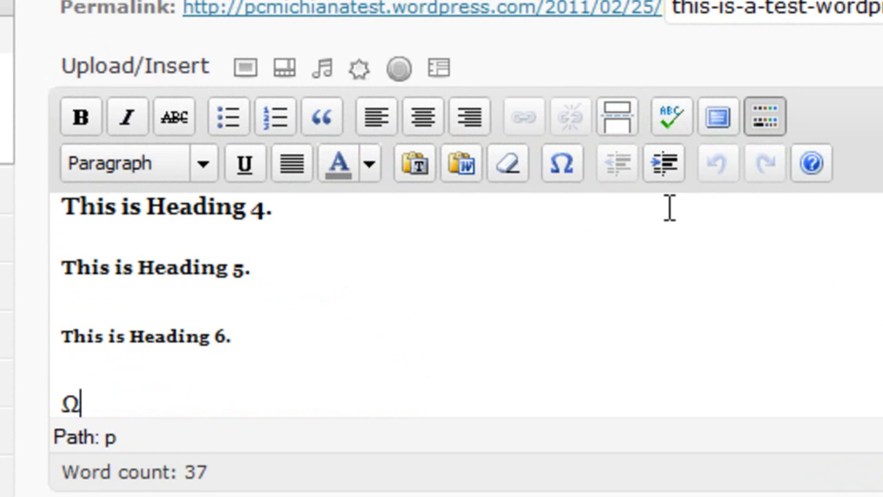
- Open the Ω special character list and close it without inserting a character
{"action": "left_click", "coordinate": [566, 167]}
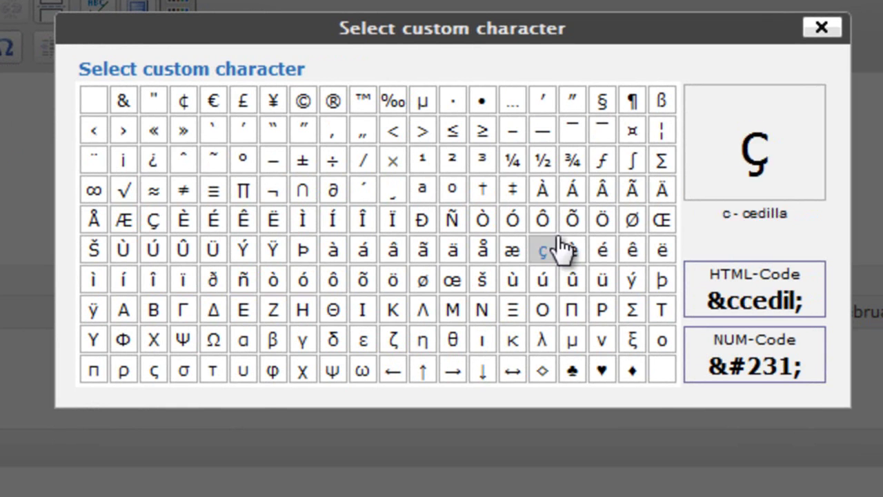
{"action": "left_click", "coordinate": [806, 43]}
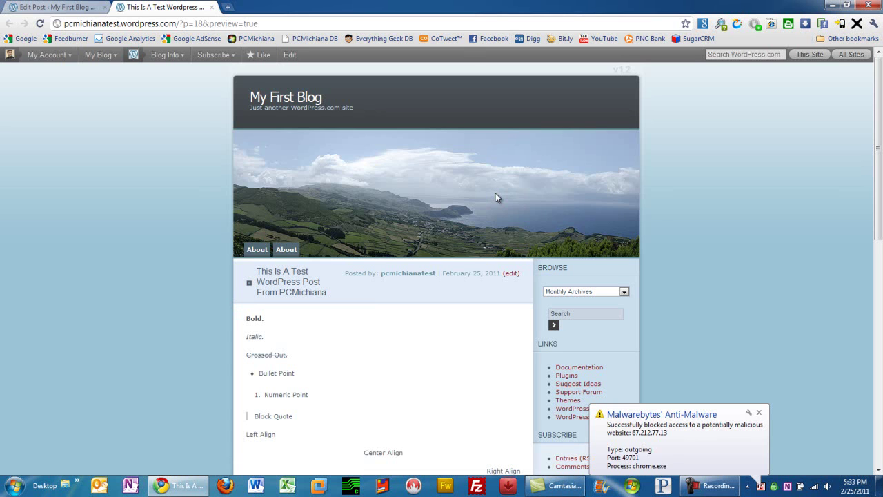
{"action": "scroll", "coordinate": [762, 181], "scroll_direction": "down", "scroll_amount": 2}
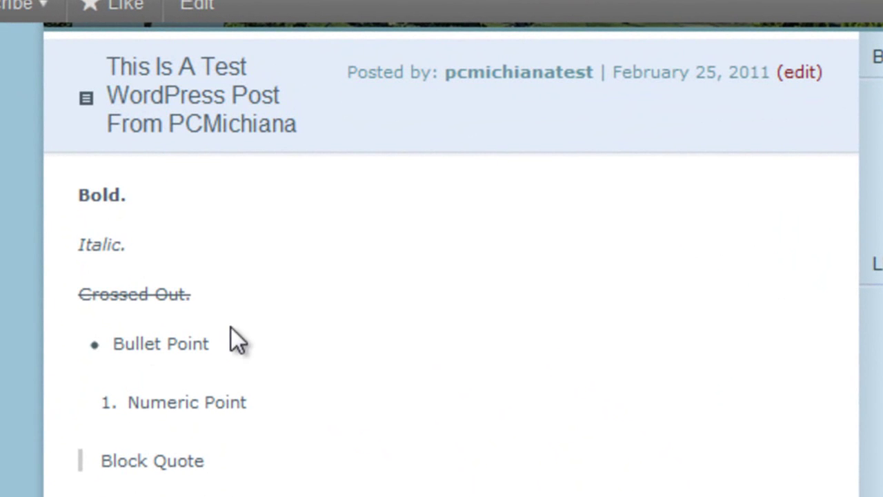
{"action": "left_click_drag", "start_coordinate": [93, 64], "coordinate": [238, 96]}
{"action": "left_click", "coordinate": [248, 105]}
{"action": "left_click_drag", "start_coordinate": [302, 123], "coordinate": [131, 75]}
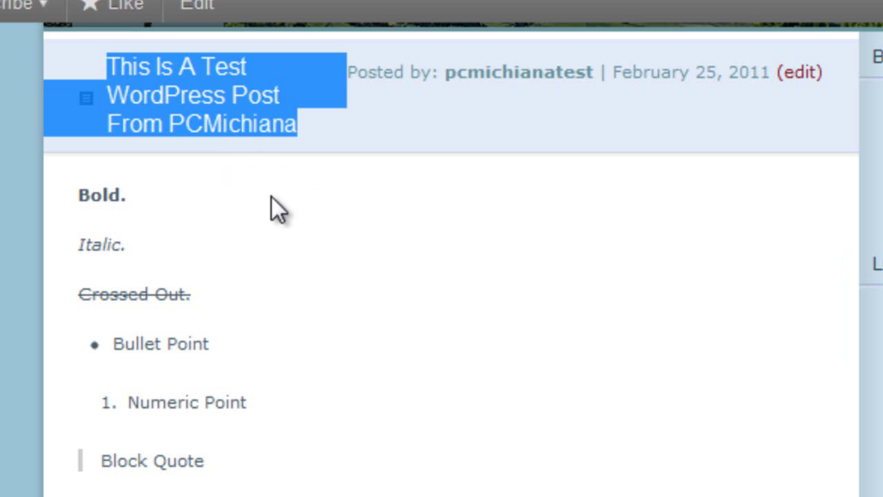
{"action": "left_click", "coordinate": [178, 125]}
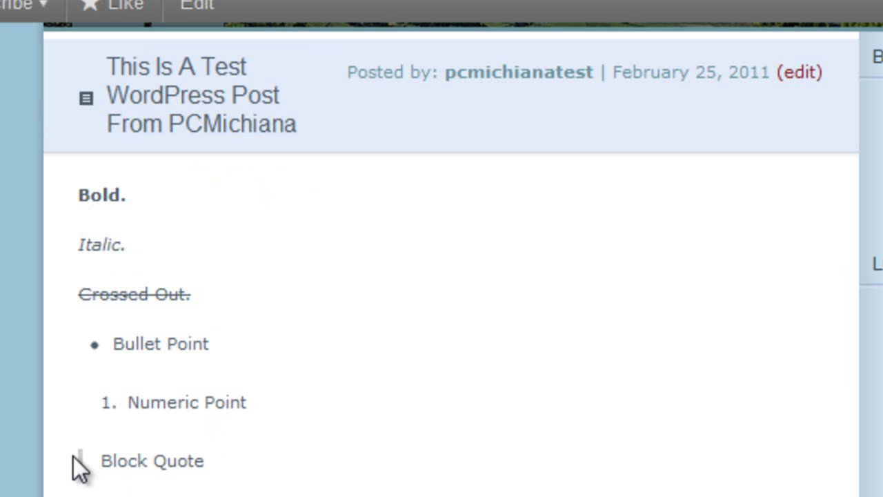
{"action": "scroll", "coordinate": [147, 467], "scroll_direction": "down", "scroll_amount": 2}
{"action": "scroll", "coordinate": [122, 474], "scroll_direction": "down", "scroll_amount": 3}
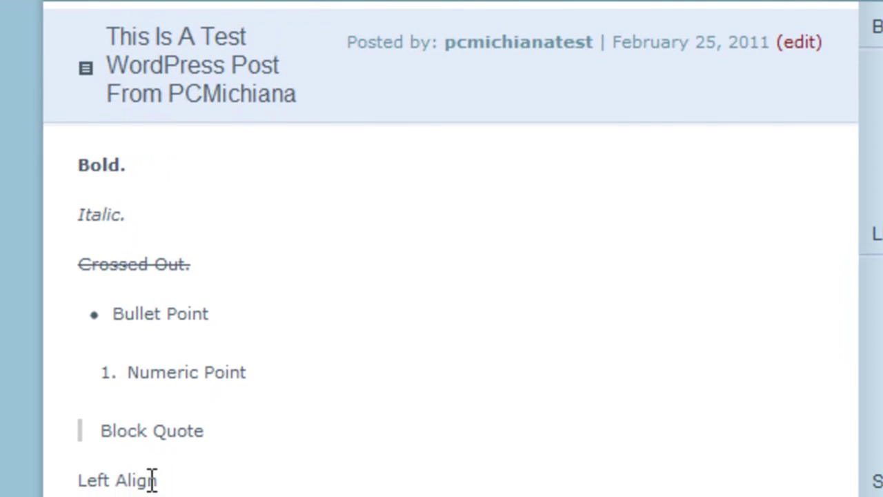
{"action": "scroll", "coordinate": [358, 227], "scroll_direction": "down", "scroll_amount": 3}
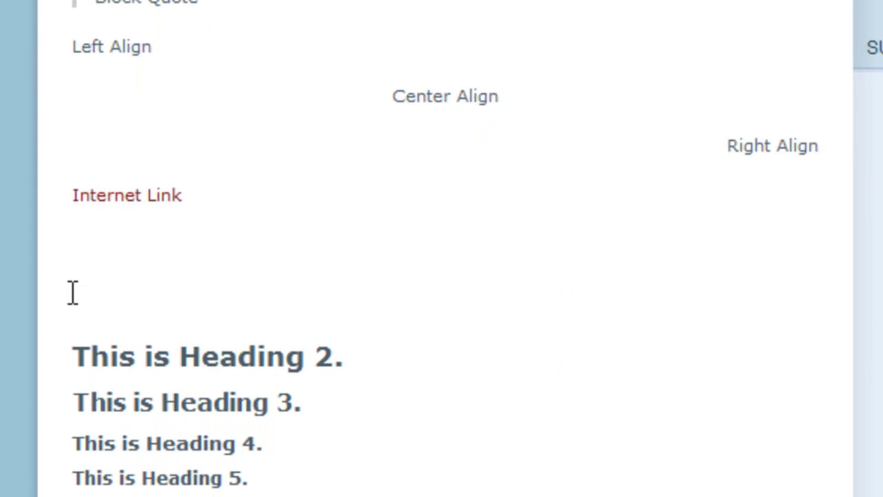
{"action": "left_click_drag", "start_coordinate": [98, 292], "coordinate": [439, 333]}
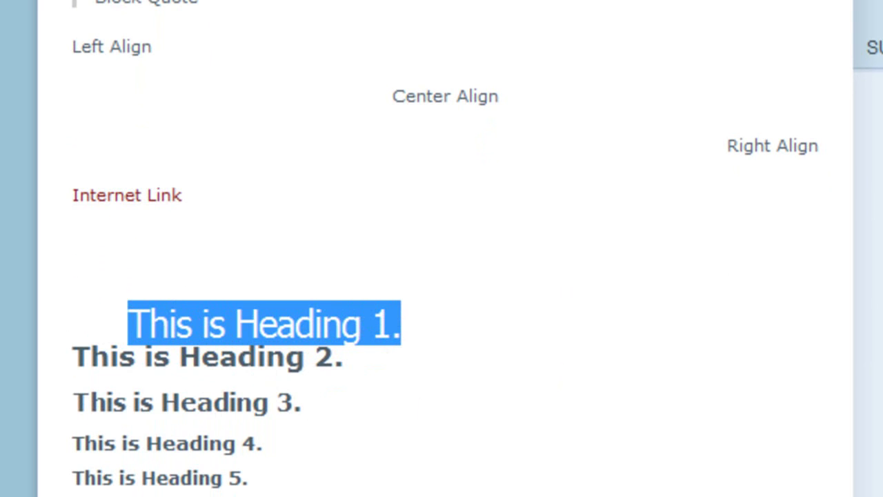
{"action": "left_click_drag", "start_coordinate": [138, 325], "coordinate": [407, 325]}
{"action": "left_click", "coordinate": [282, 422]}
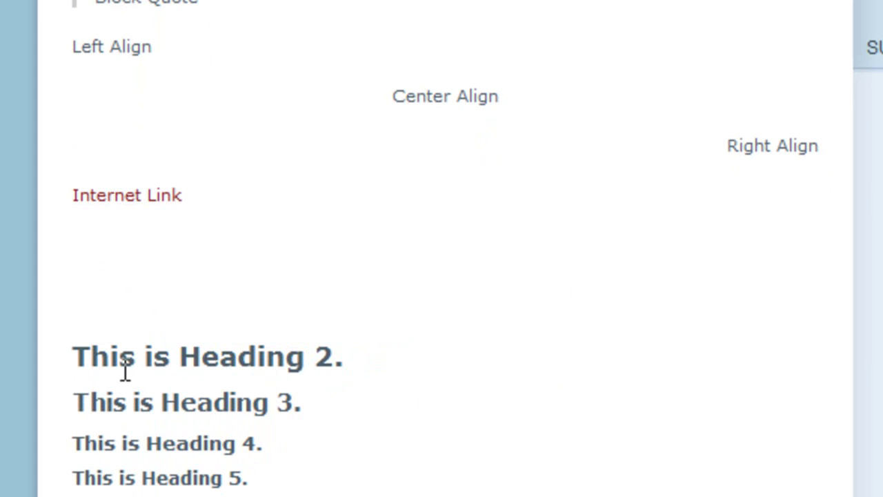
{"action": "left_click_drag", "start_coordinate": [131, 324], "coordinate": [404, 324]}
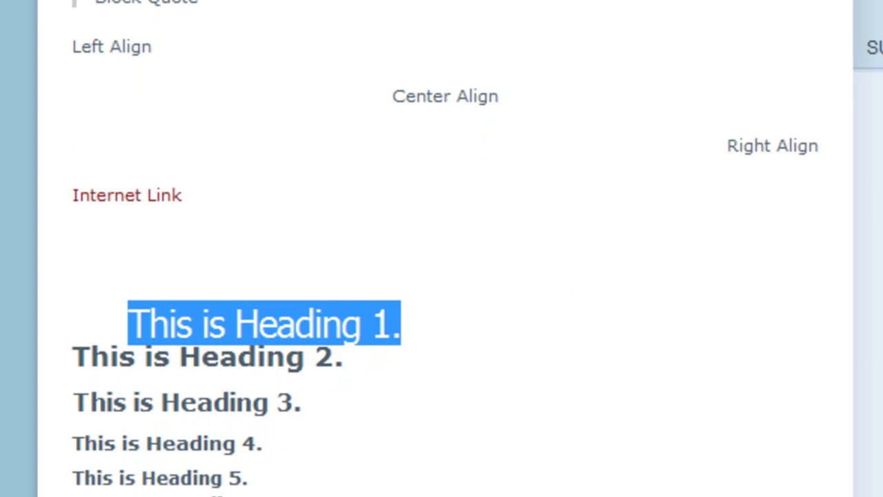
{"action": "left_click", "coordinate": [134, 402]}
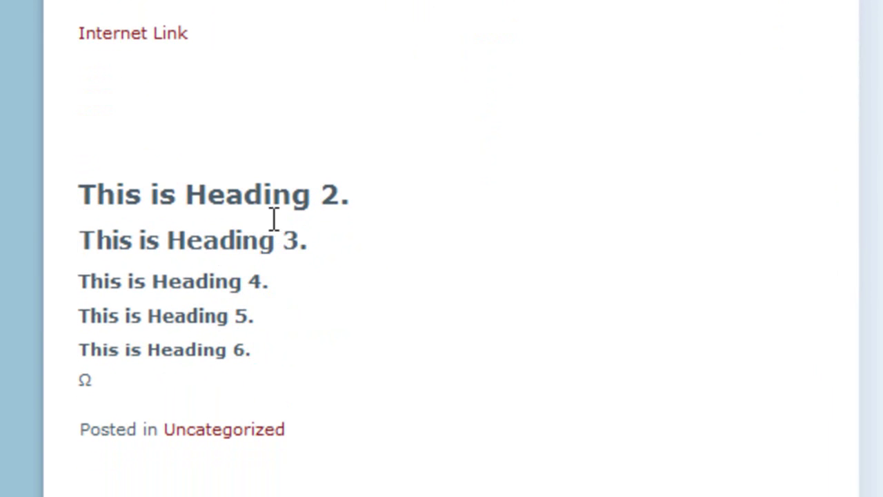
{"action": "double_click", "coordinate": [84, 379]}
{"action": "left_click", "coordinate": [414, 411]}
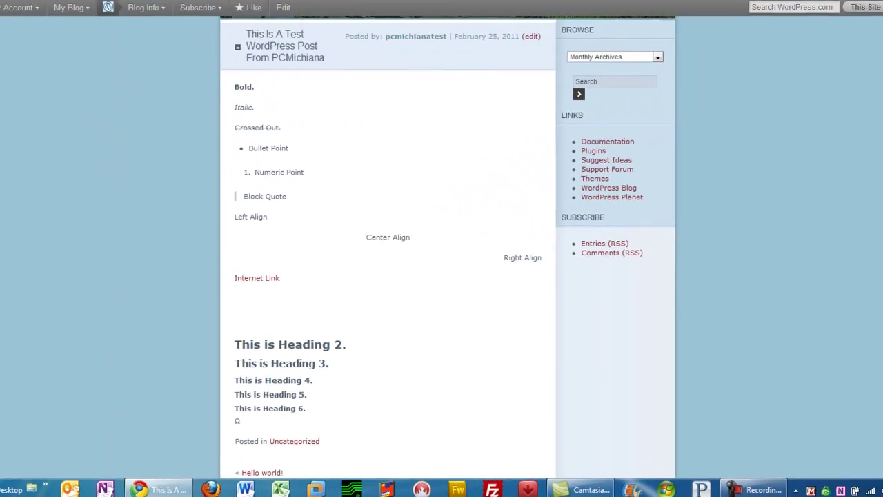
- Return to the Edit Post tab and put the cursor at the end of 'Bold.' at the top
{"action": "key", "text": "ctrl+Tab"}
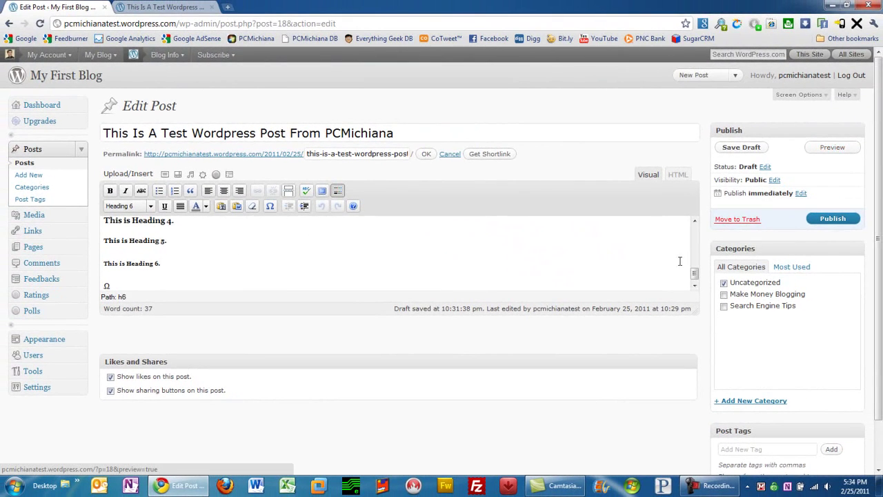
{"action": "scroll", "coordinate": [679, 262], "scroll_direction": "up", "scroll_amount": 5}
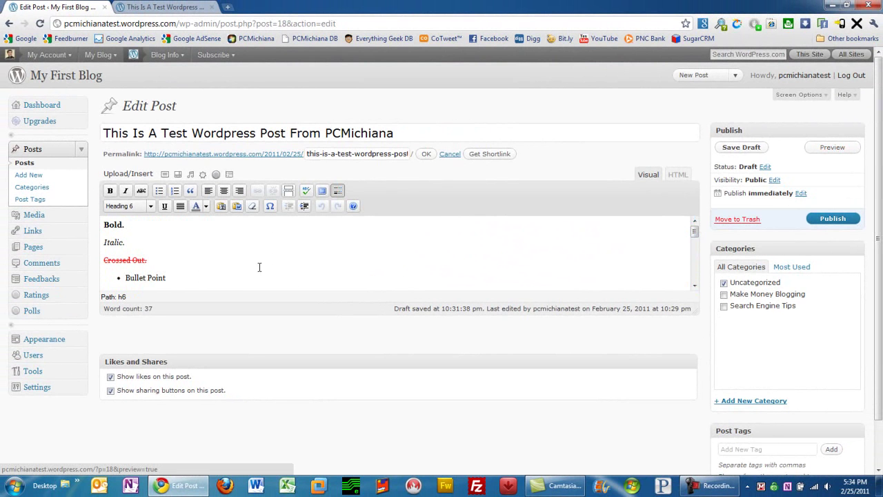
{"action": "left_click", "coordinate": [154, 227]}
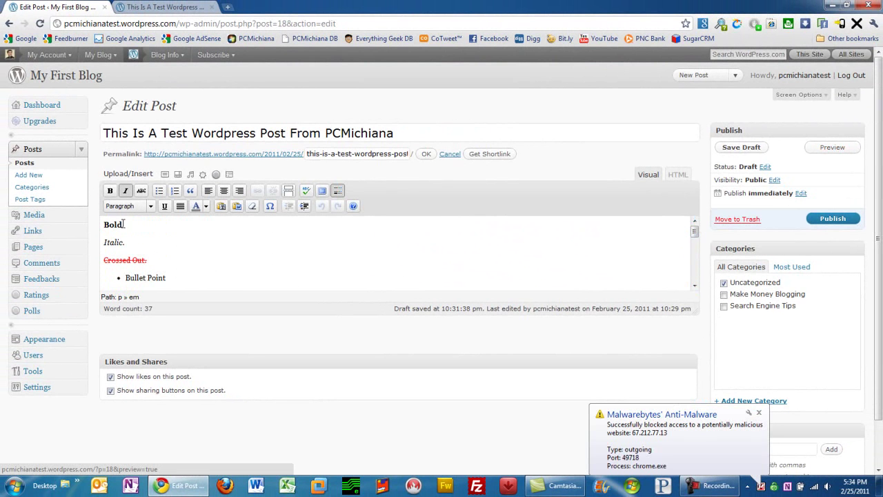